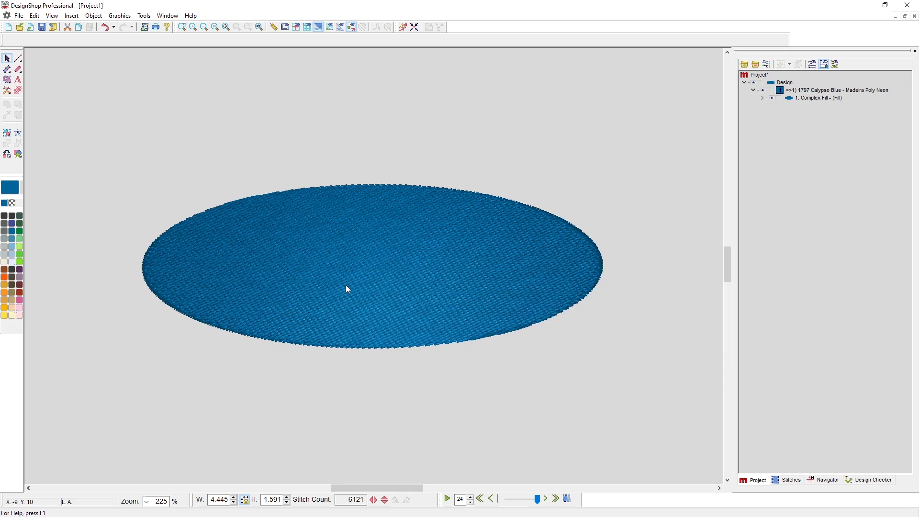
# Add a Single Line Center border element from the blue oval's Complex Fill while keeping the fill
pyautogui.click(345, 285)
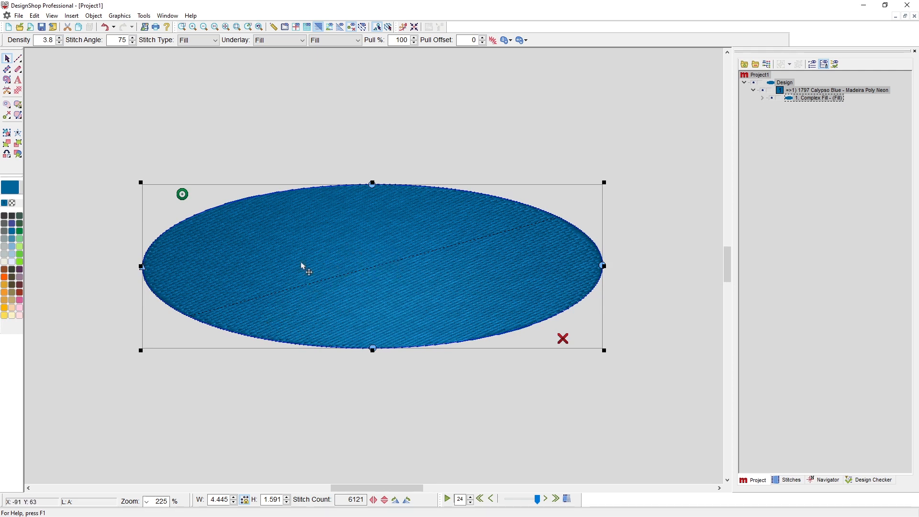
pyautogui.click(7, 154)
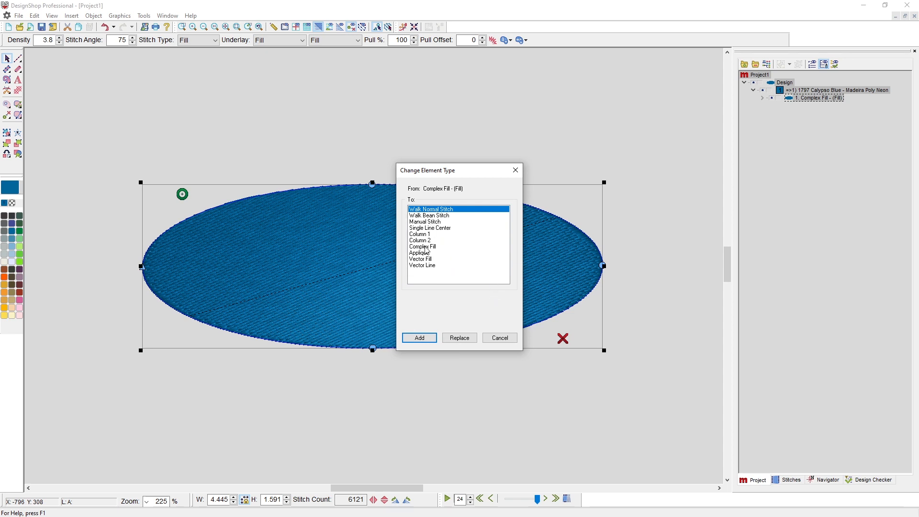
pyautogui.click(444, 229)
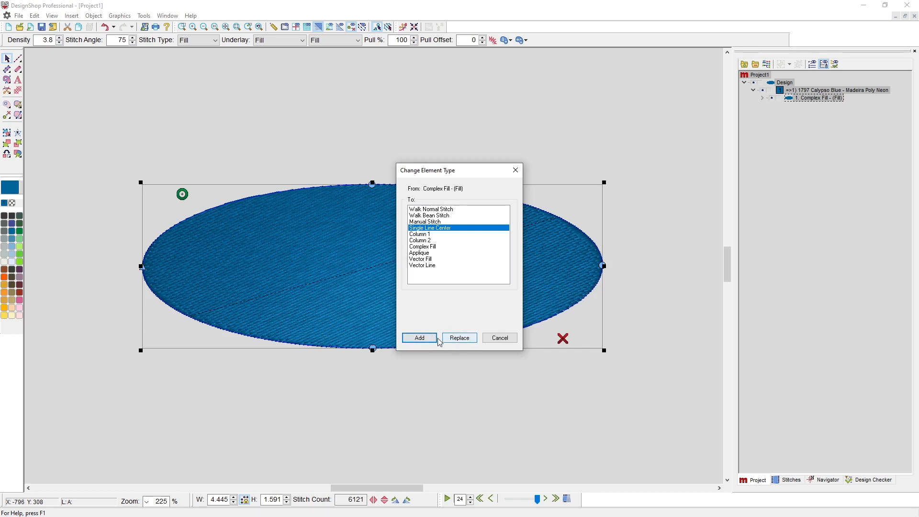
pyautogui.click(419, 338)
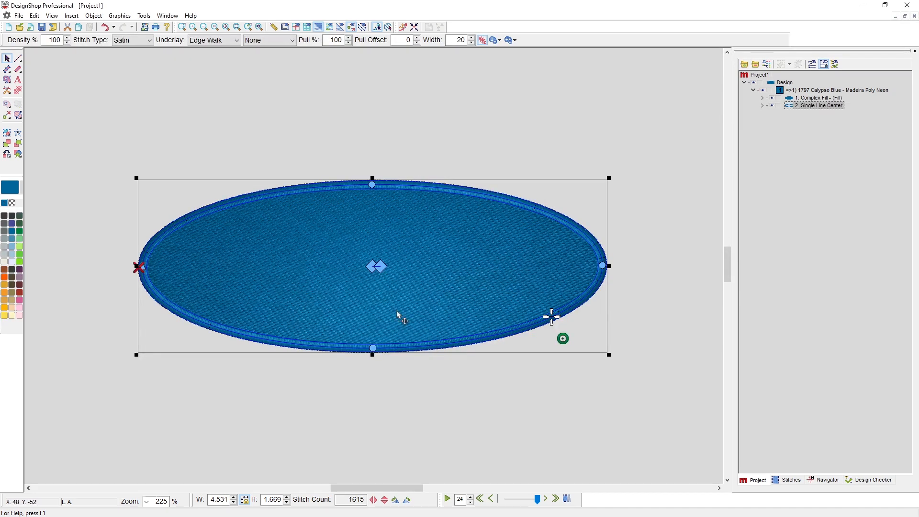
pyautogui.click(266, 151)
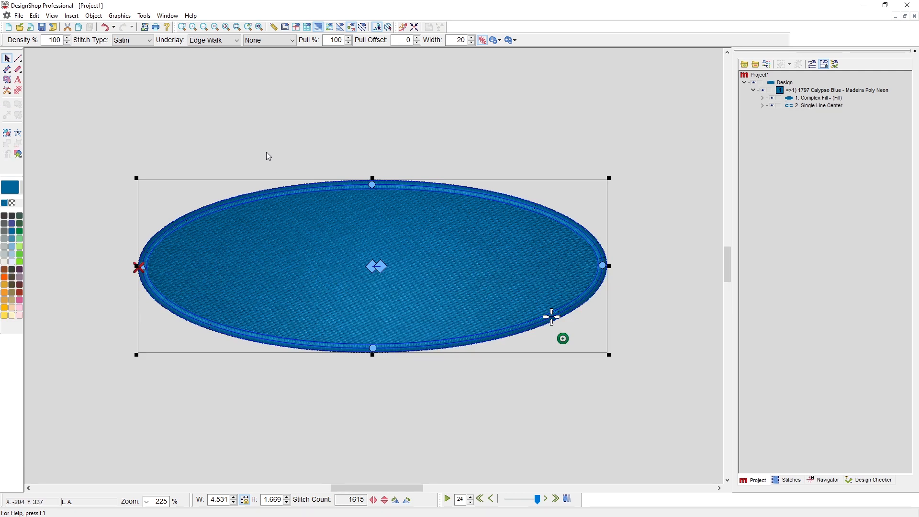
pyautogui.click(230, 274)
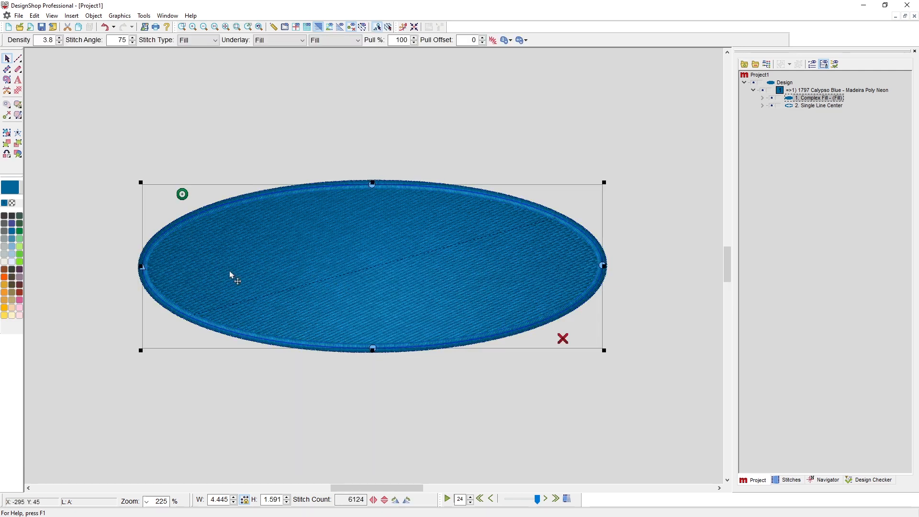
# Duplicate the Single Line Center border and recolour the copy with 1801 Super White
pyautogui.click(828, 106)
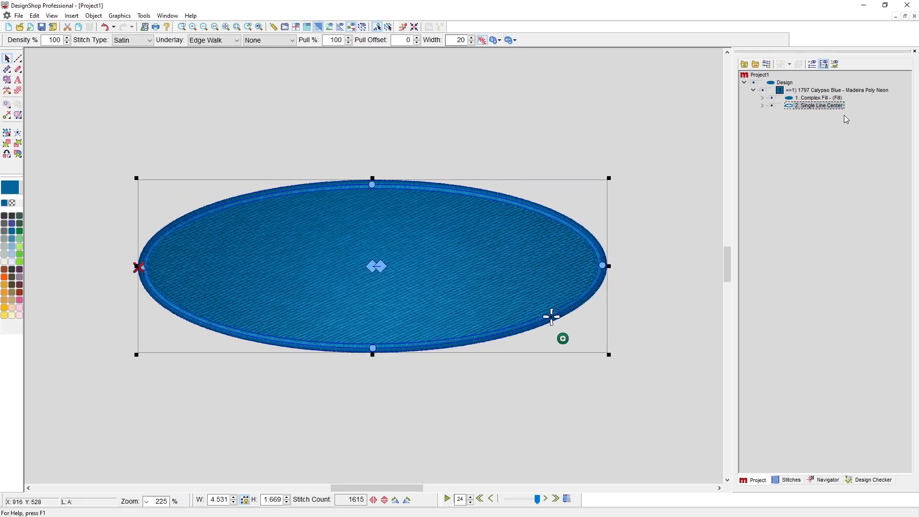
pyautogui.hotkey('ctrl', 'd')
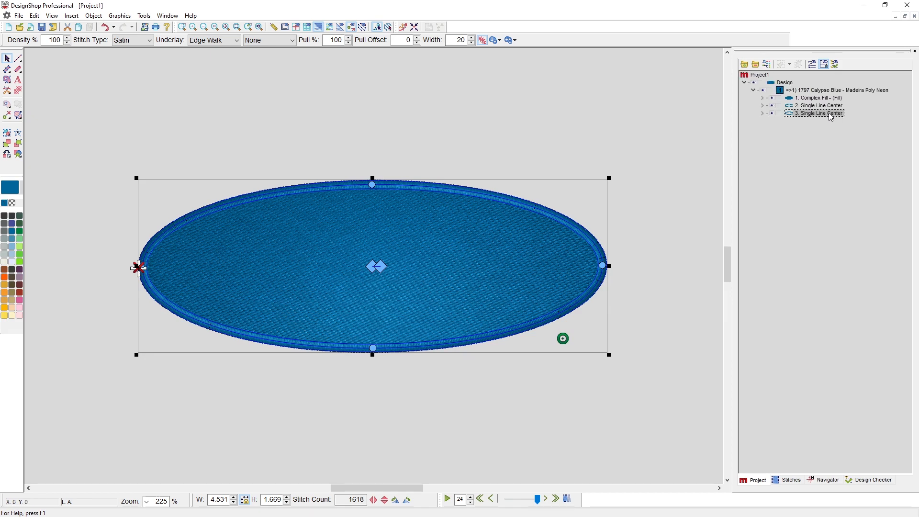
pyautogui.click(11, 261)
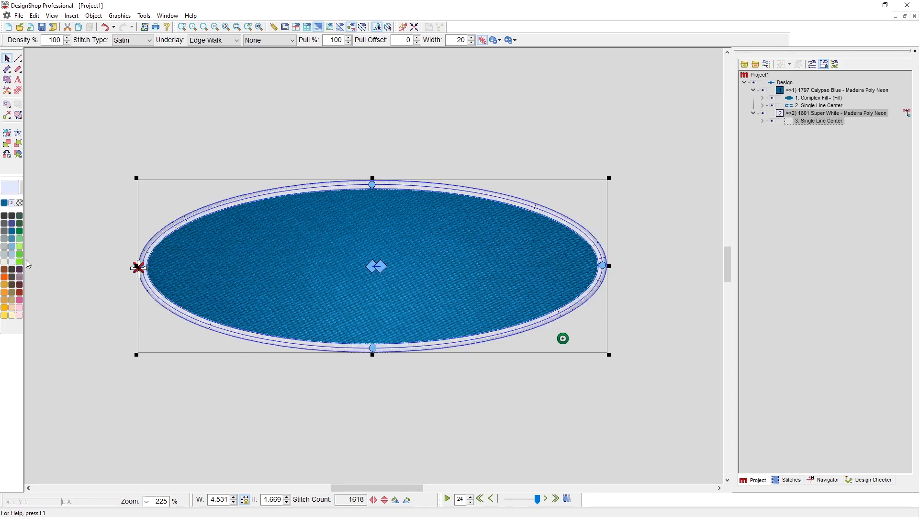
# Set the blue single-line border's alignment to Right and its width to 30 pt
pyautogui.rightClick(809, 106)
pyautogui.click(808, 114)
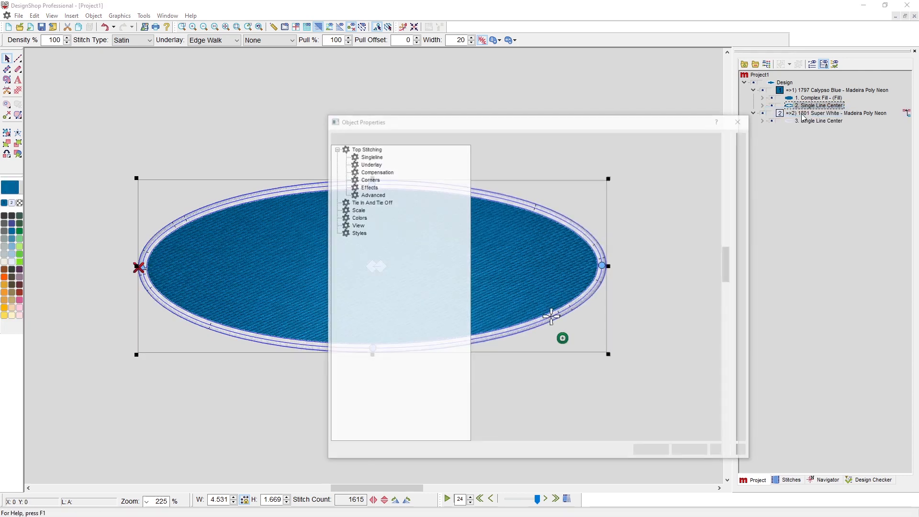
pyautogui.click(370, 156)
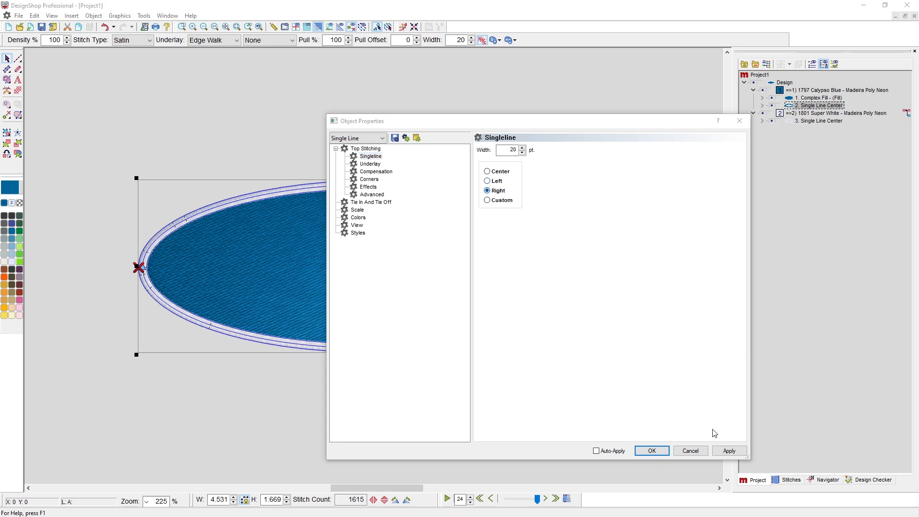
pyautogui.click(723, 450)
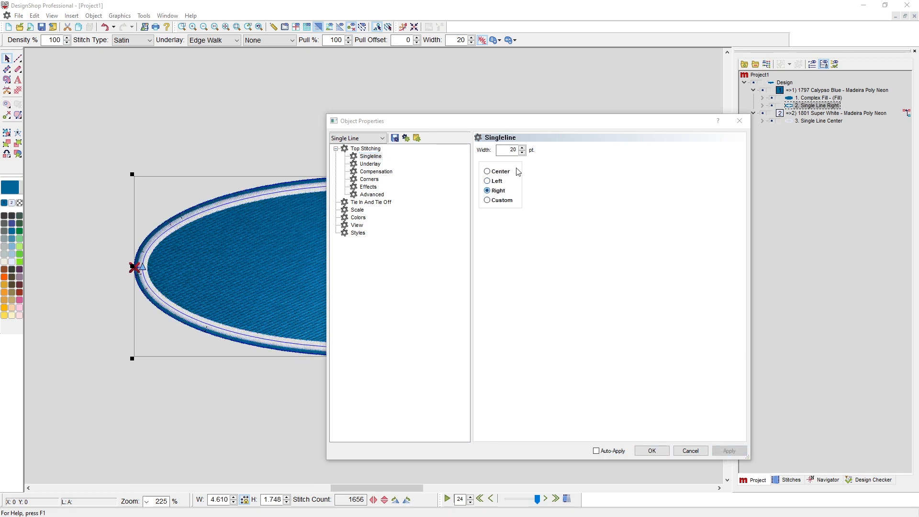
pyautogui.doubleClick(508, 153)
pyautogui.write('30')
pyautogui.click(727, 450)
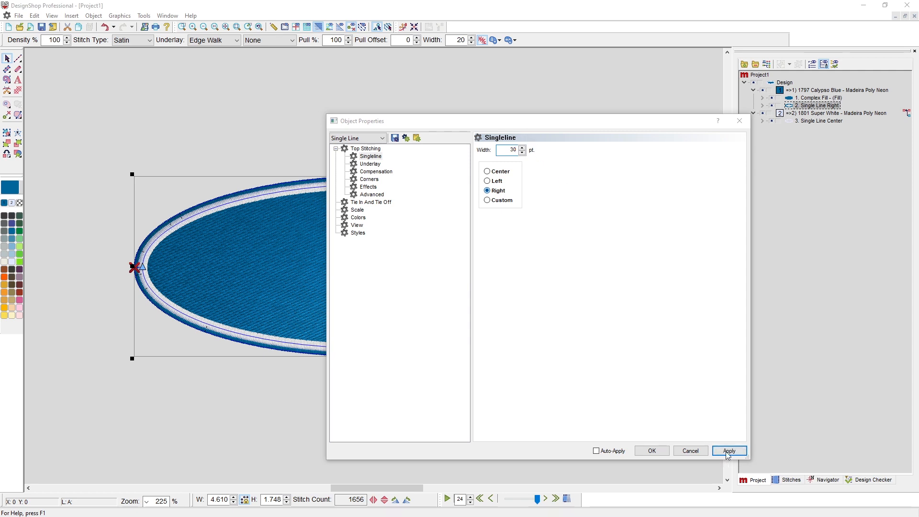
pyautogui.click(651, 450)
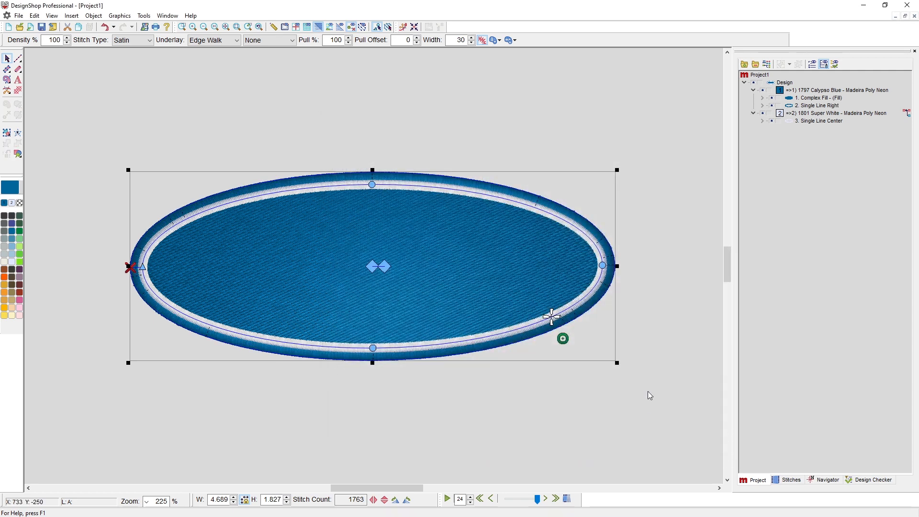
pyautogui.click(647, 392)
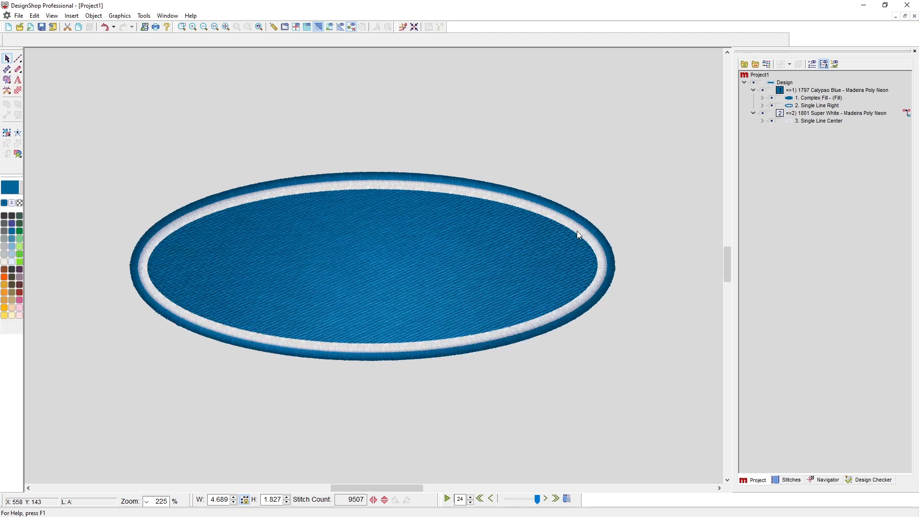
# Delete both single-line borders, blue and white, leaving only the oval's Complex Fill
pyautogui.click(798, 106)
pyautogui.keyDown('shift'); pyautogui.click(800, 121); pyautogui.keyUp('shift')
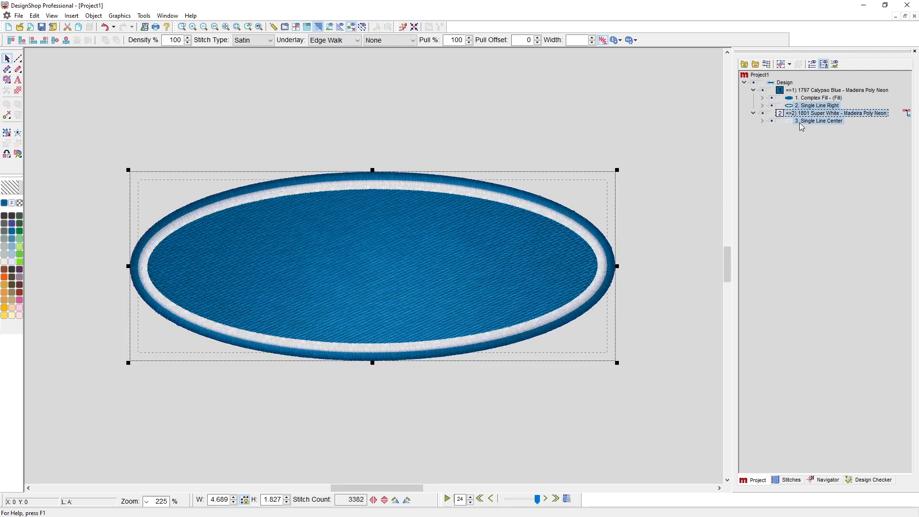
pyautogui.press('Delete')
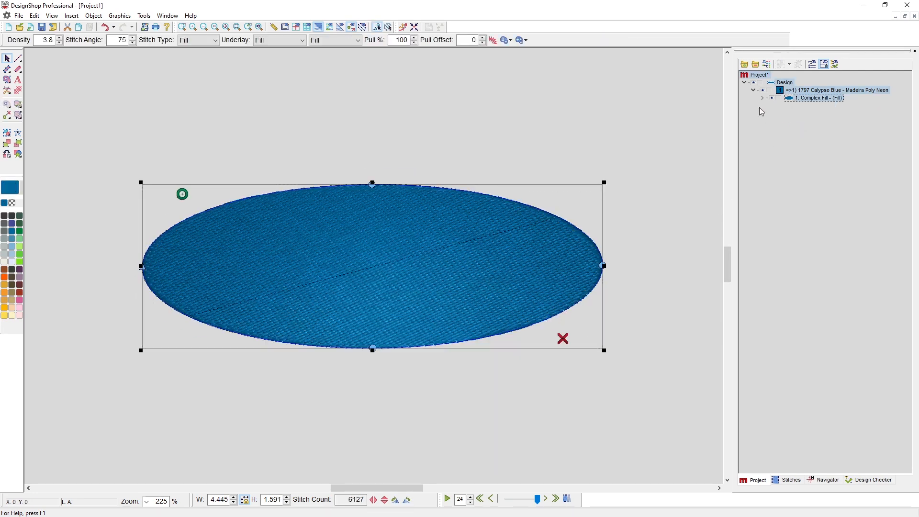
# Set the oval Complex Fill's width to 13.00 in
pyautogui.doubleClick(219, 500)
pyautogui.write('1')
pyautogui.press('Return')
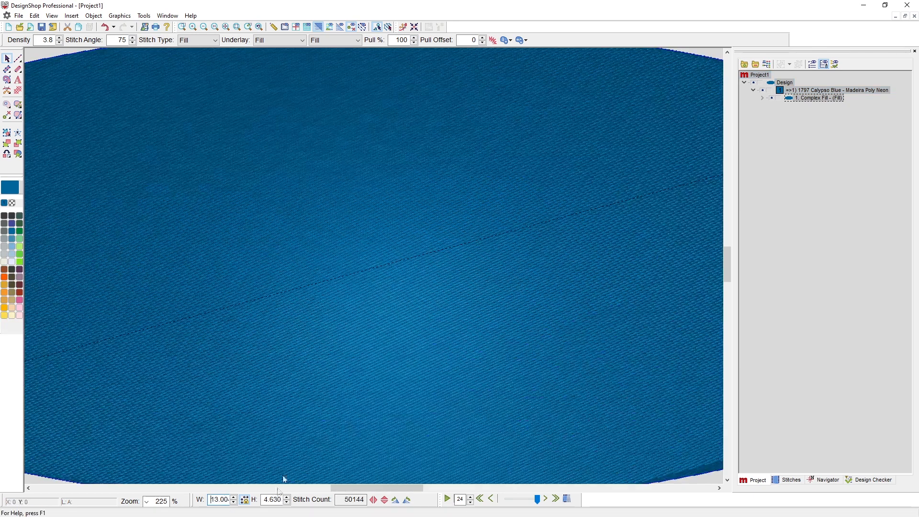
pyautogui.scroll(-3, 315, 422)
pyautogui.scroll(-2, 315, 422)
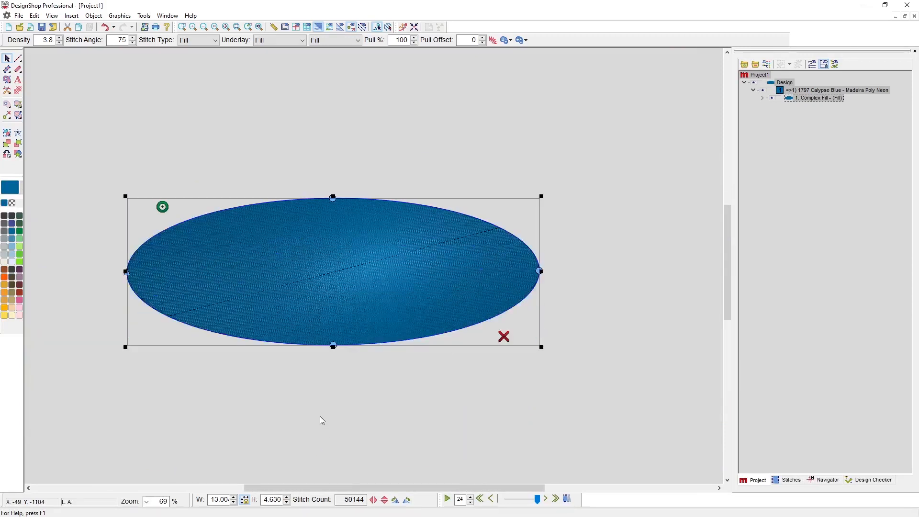
# Convert the enlarged oval from Complex Fill to Applique, replacing the original element
pyautogui.click(21, 156)
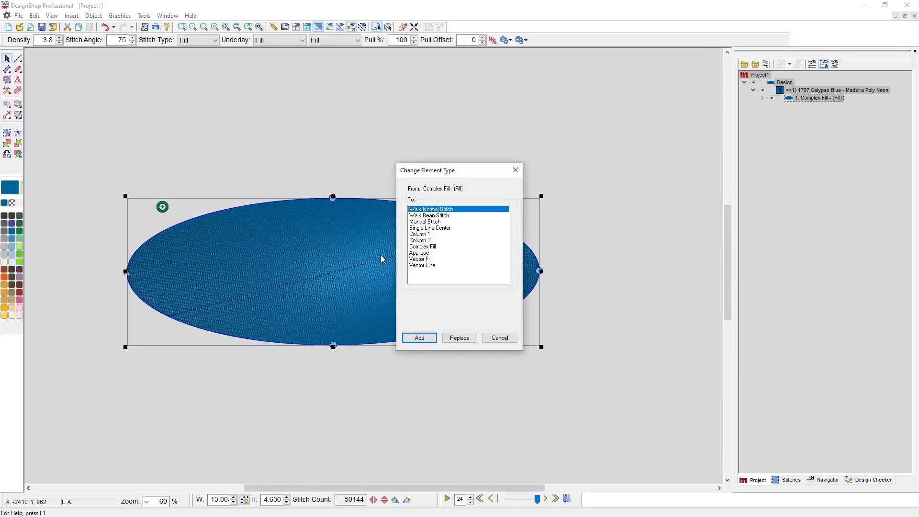
pyautogui.click(415, 253)
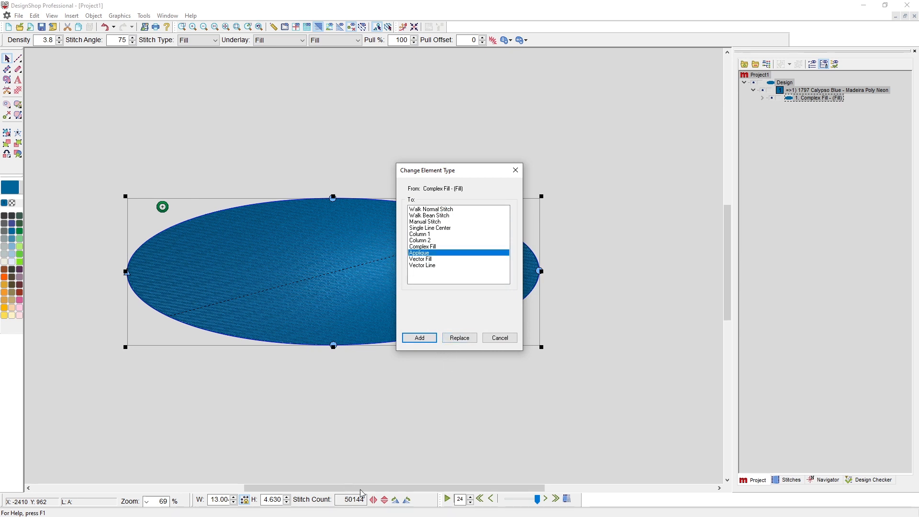
pyautogui.click(458, 338)
pyautogui.click(420, 425)
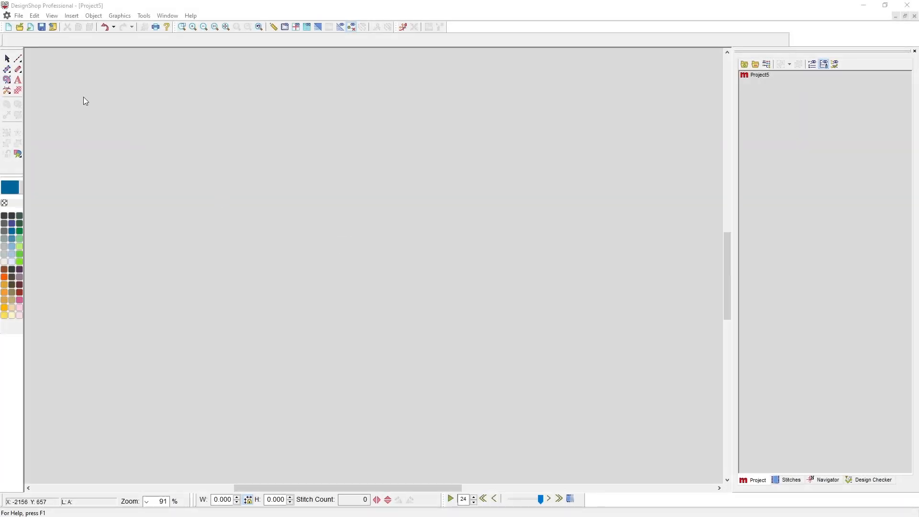
# Place a lettering element reading TEAM near the middle of the empty Project5 design
pyautogui.click(18, 79)
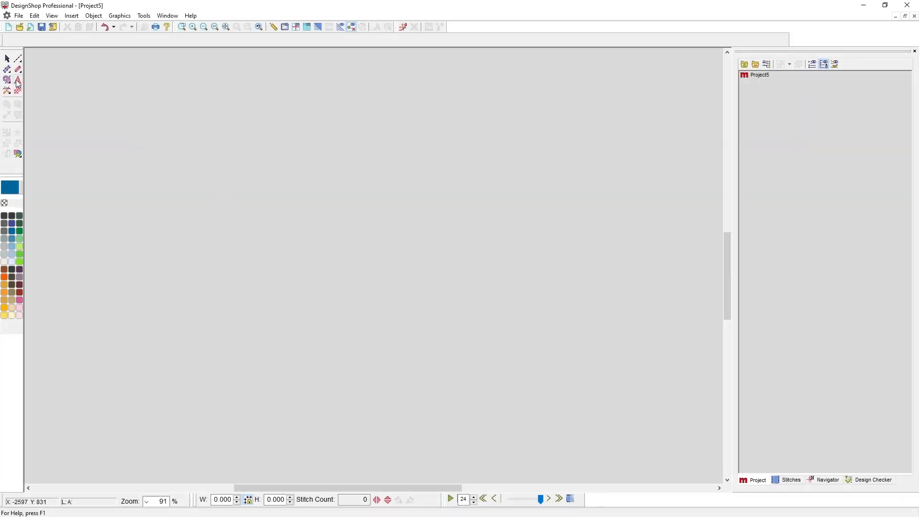
pyautogui.click(300, 298)
pyautogui.write('TEAM')
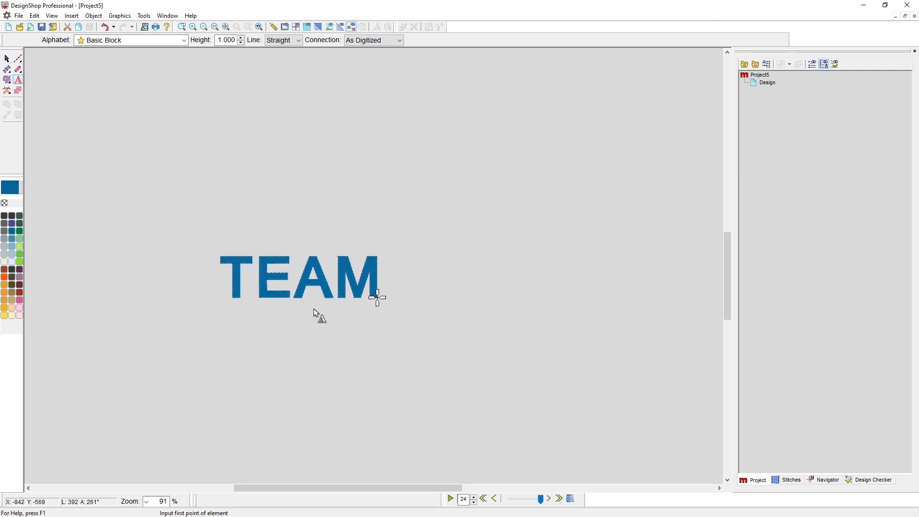
pyautogui.press('Return')
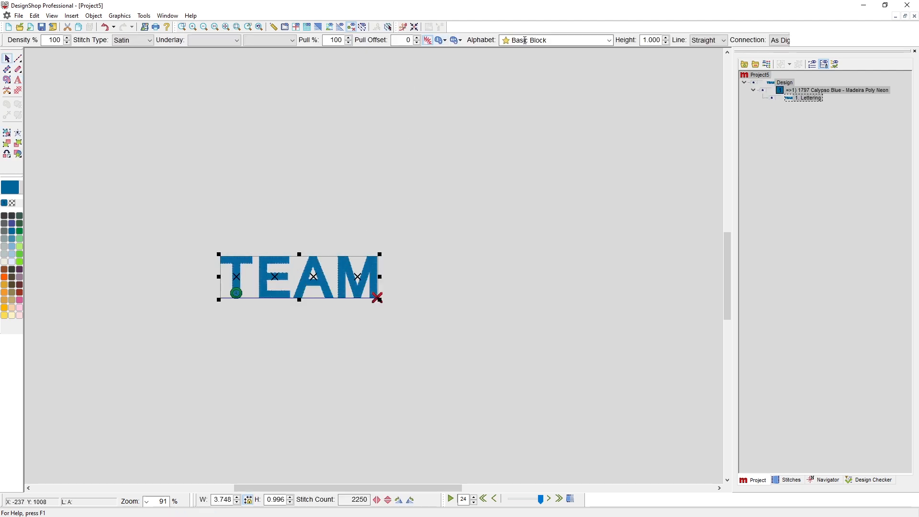
# Set the TEAM lettering's alphabet to Pridi SemiBold and enlarge it to about 9.5 in wide and 2.4 in high
pyautogui.click(530, 41)
pyautogui.write('p')
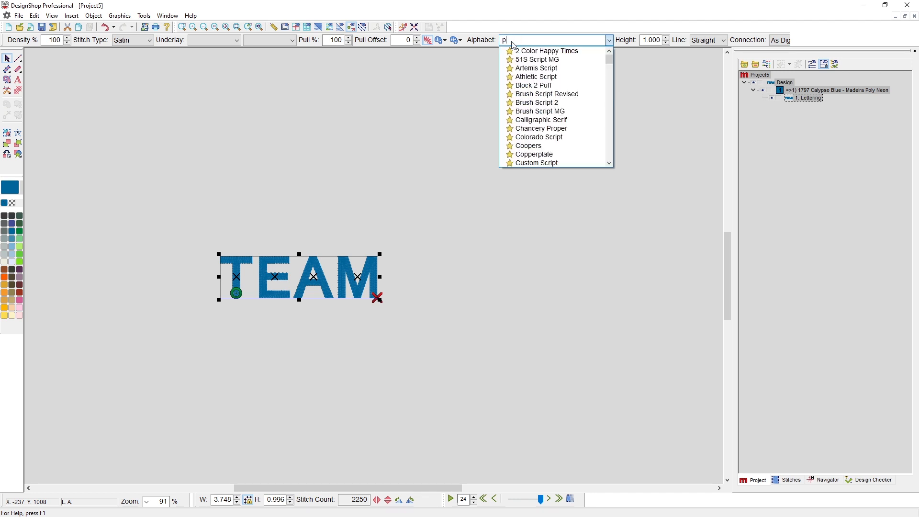
pyautogui.write('rid')
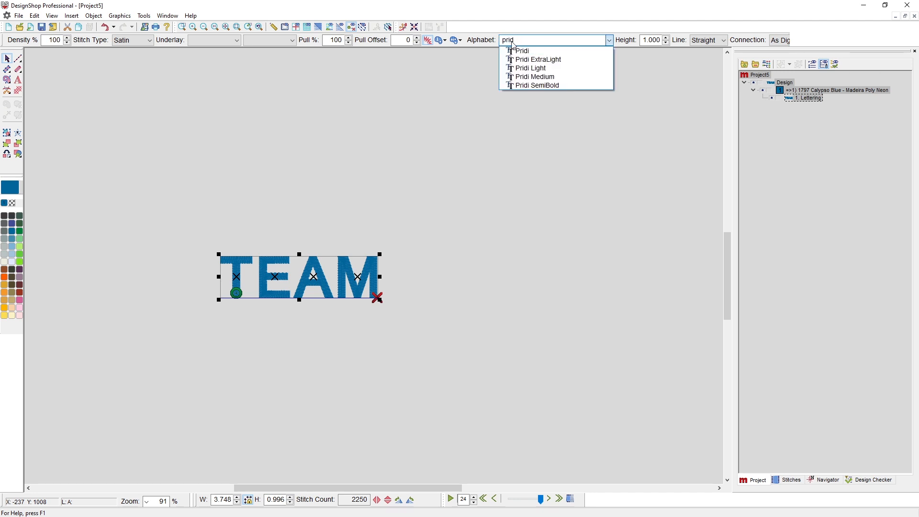
pyautogui.click(527, 86)
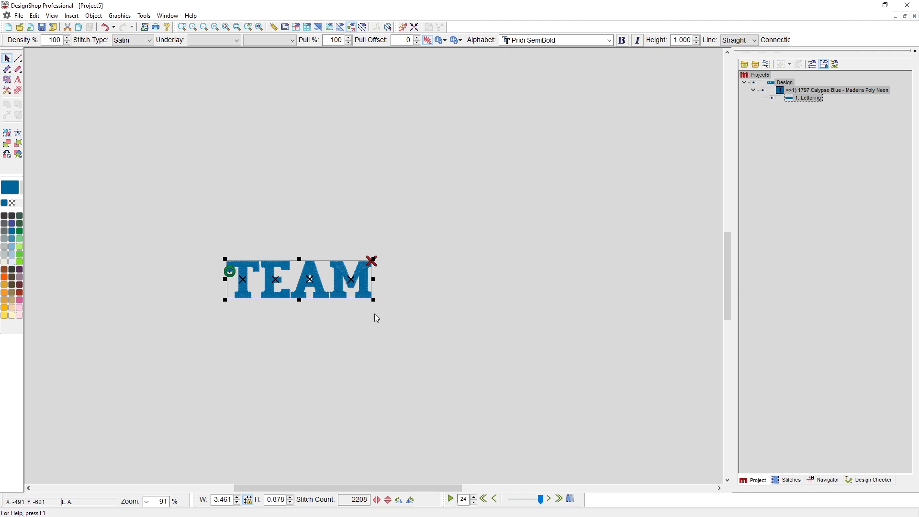
pyautogui.moveTo(373, 300); pyautogui.dragTo(500, 377)
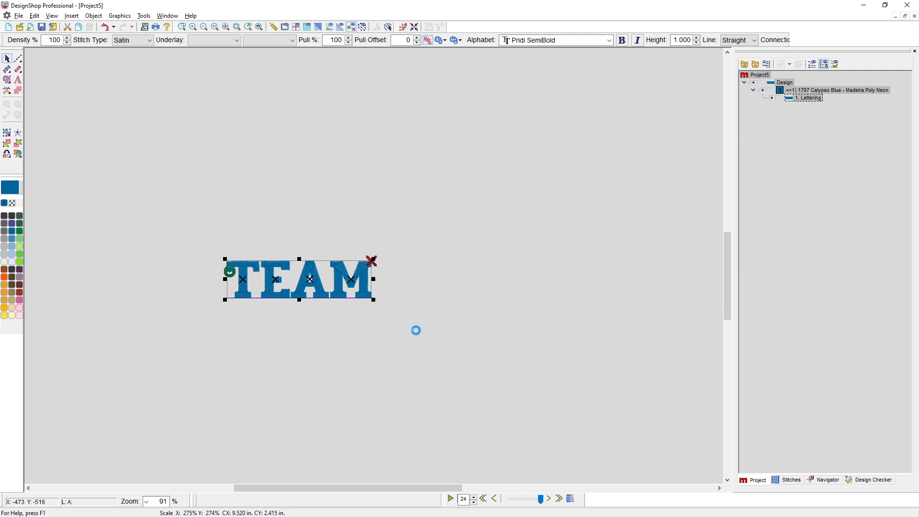
# Change the TEAM lettering's line type to Envelope in its object properties
pyautogui.rightClick(367, 260)
pyautogui.click(392, 267)
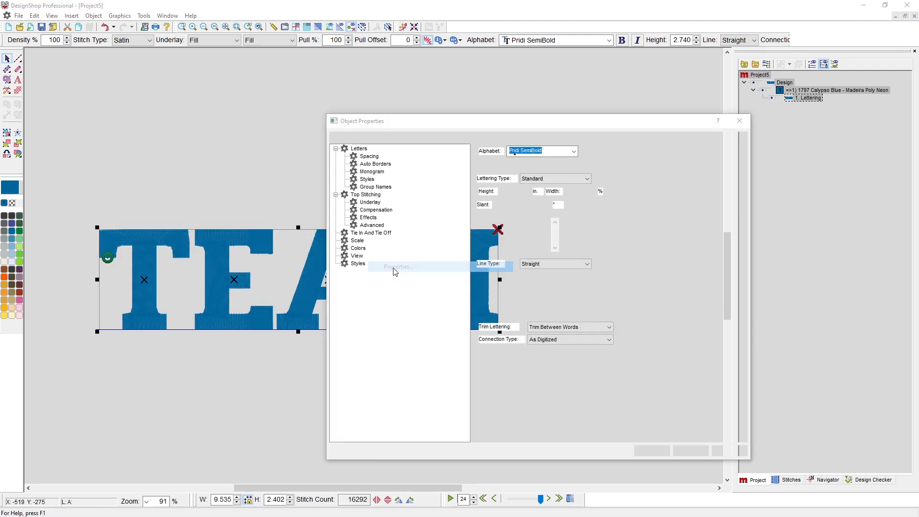
pyautogui.click(558, 264)
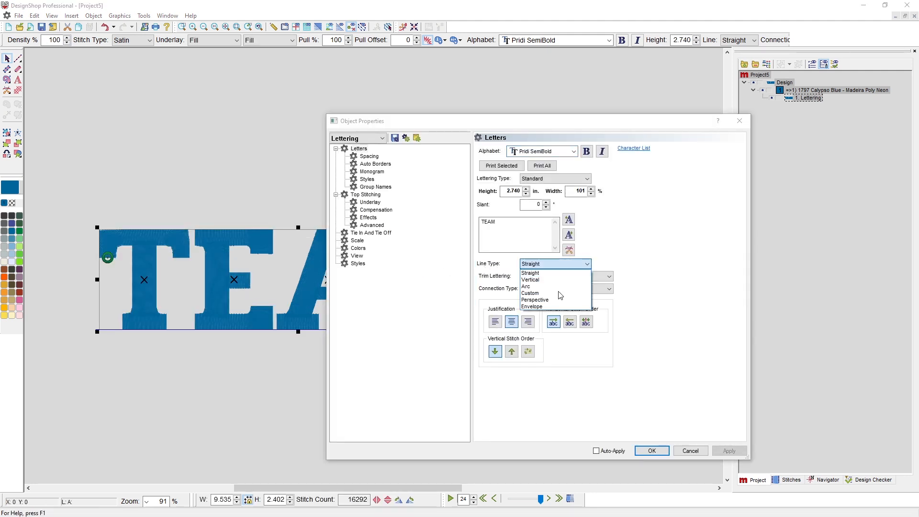
pyautogui.click(532, 306)
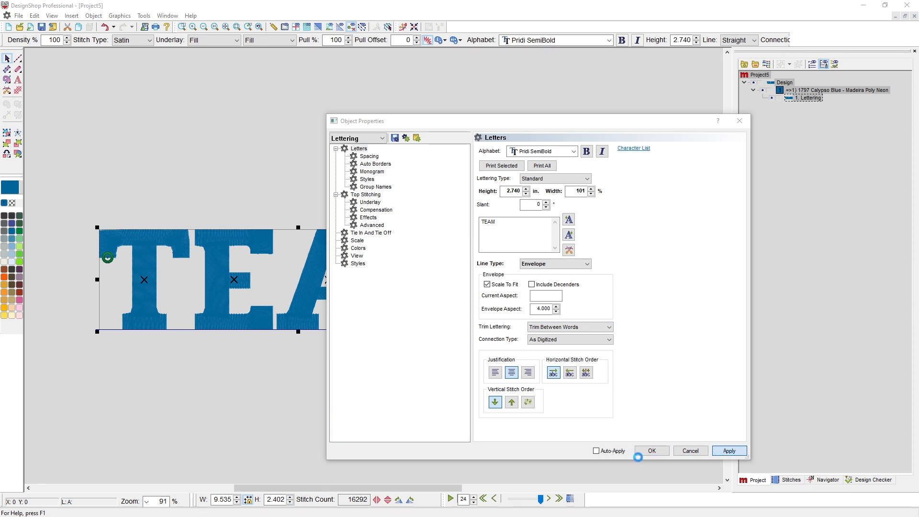
pyautogui.click(645, 453)
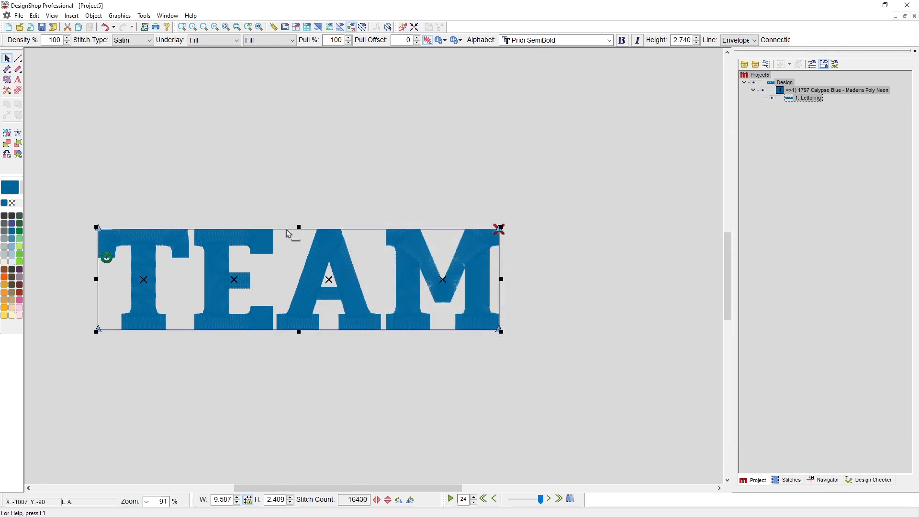
# Add a curve point near the middle of the TEAM envelope's upper and lower edges and bow both upward, about 3.3 in high overall
pyautogui.click(286, 229)
pyautogui.moveTo(286, 229); pyautogui.dragTo(293, 191)
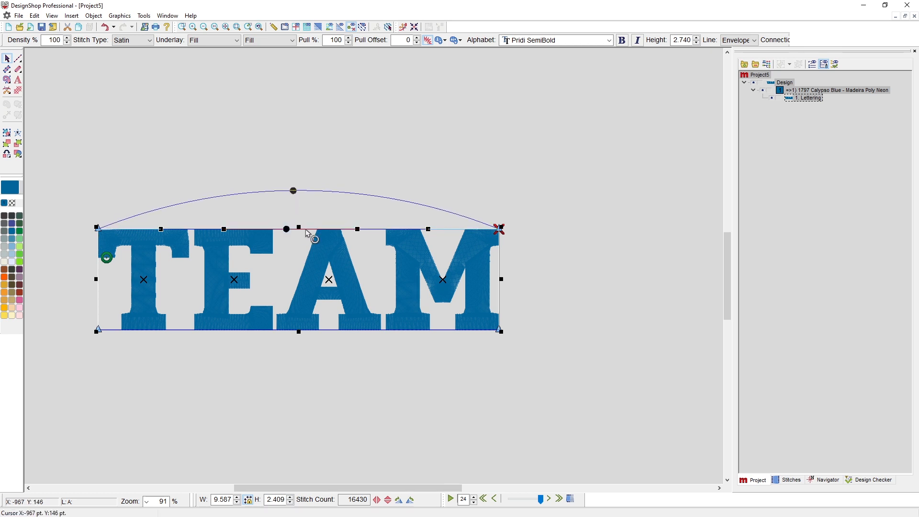
pyautogui.click(327, 330)
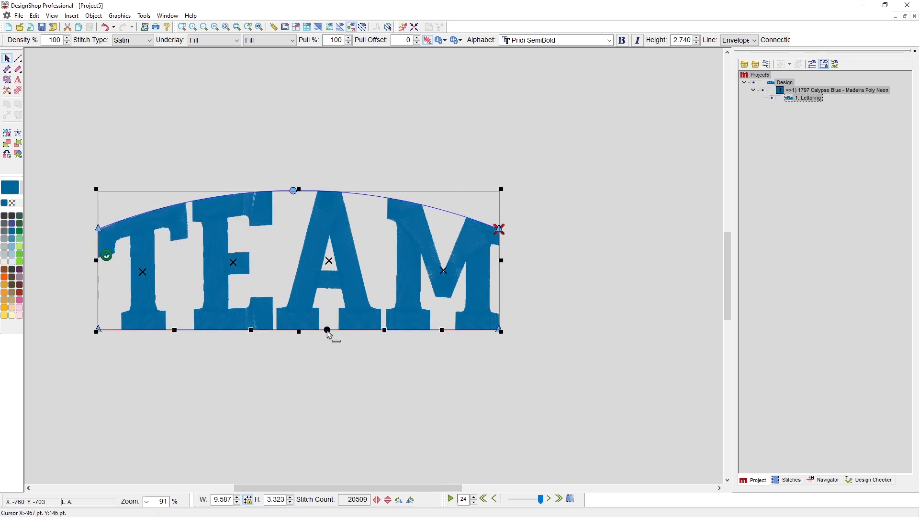
pyautogui.moveTo(328, 331); pyautogui.dragTo(305, 274)
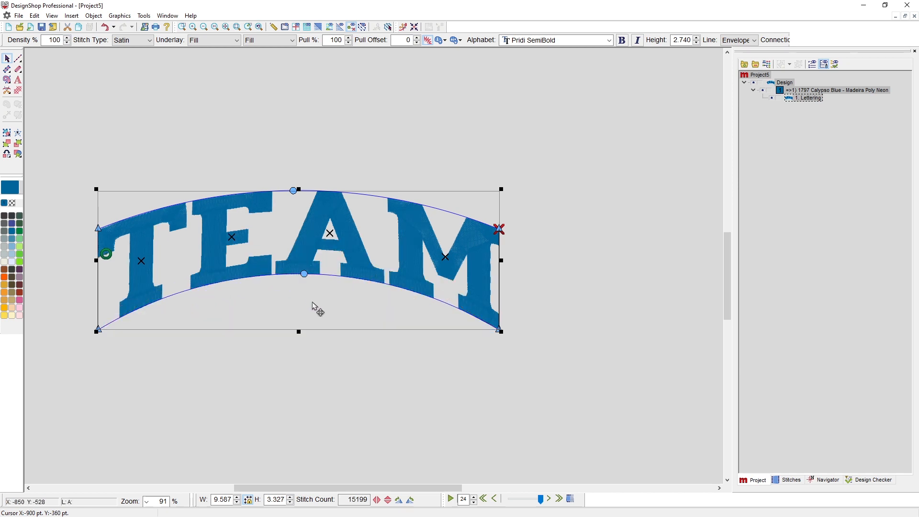
# Set the arched TEAM lettering's width to 12 in, scaling its height in proportion
pyautogui.doubleClick(215, 499)
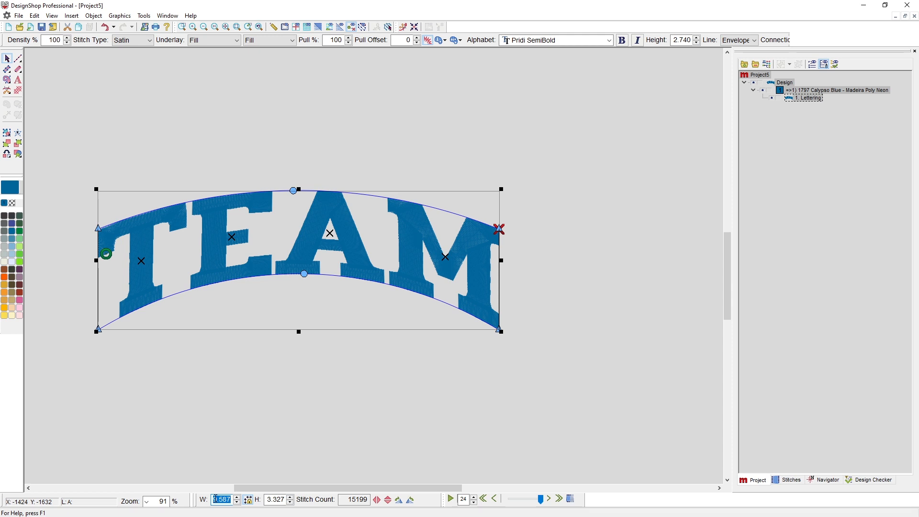
pyautogui.write('12')
pyautogui.press('Return')
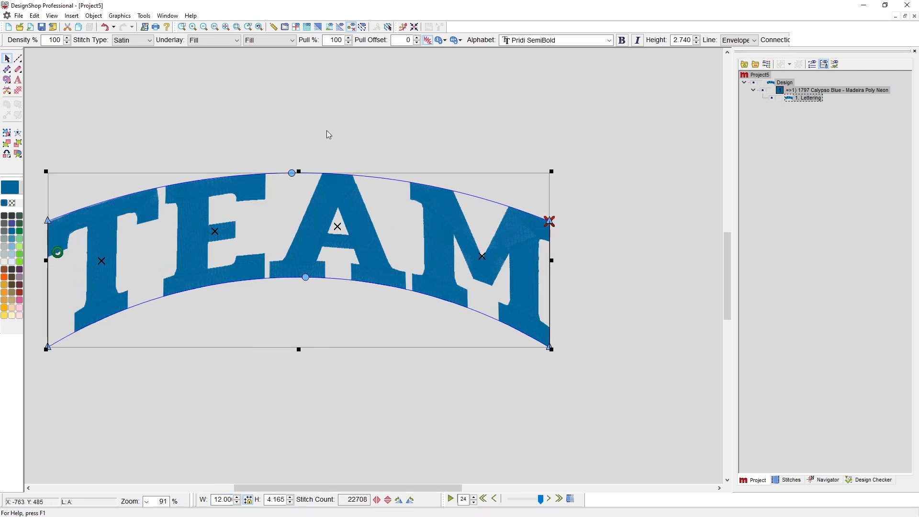
# Convert the arched TEAM lettering to Applique elements, one for each letter
pyautogui.click(226, 27)
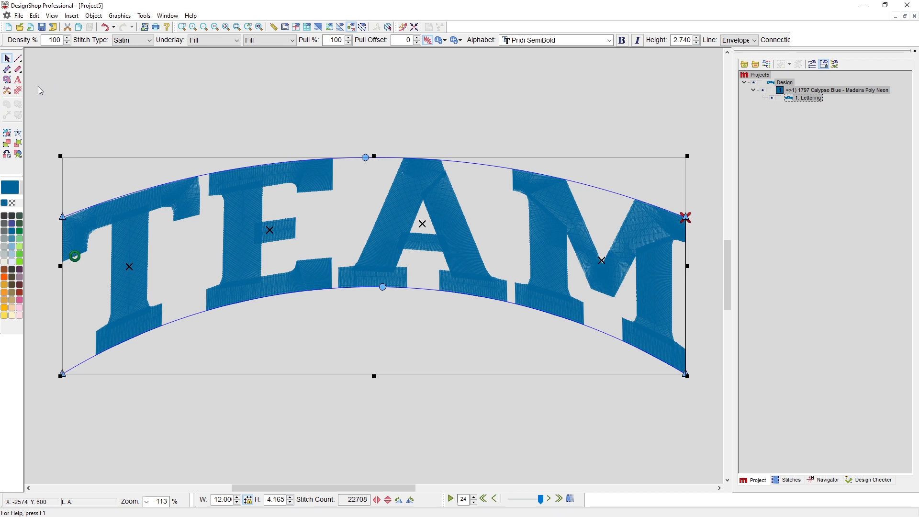
pyautogui.click(7, 79)
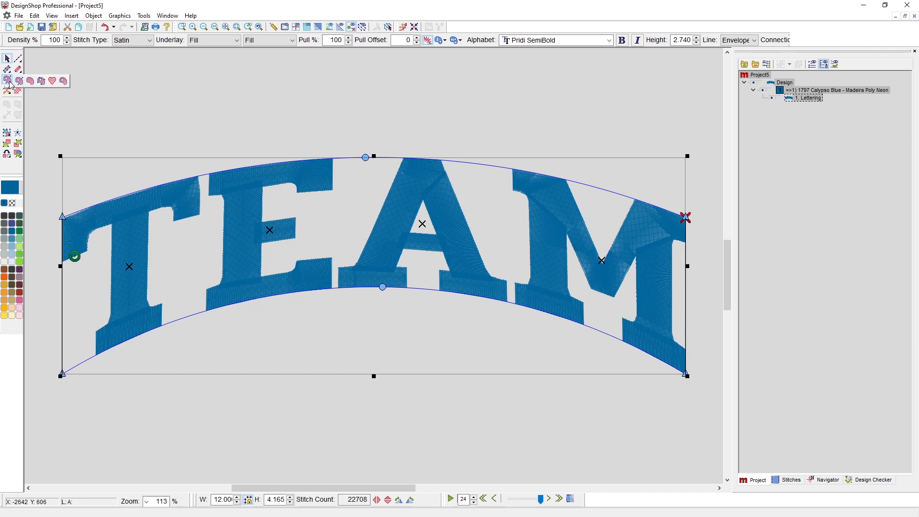
pyautogui.click(52, 84)
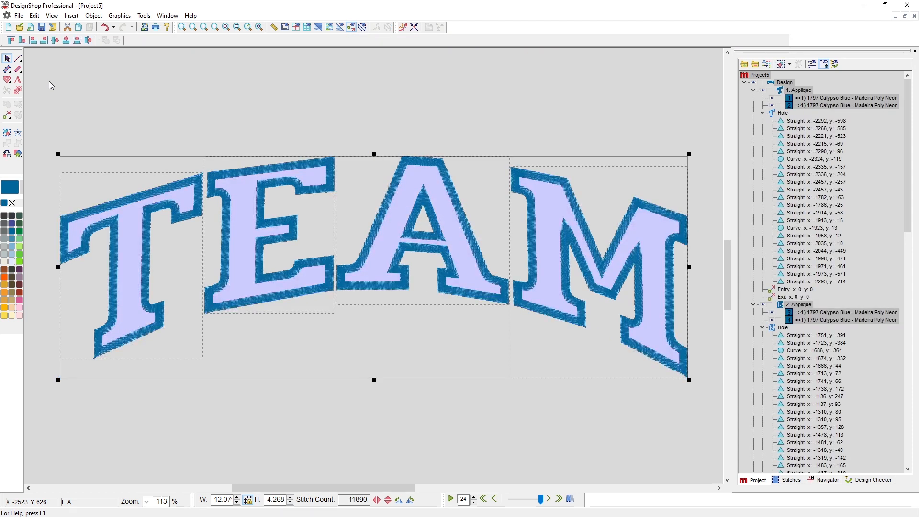